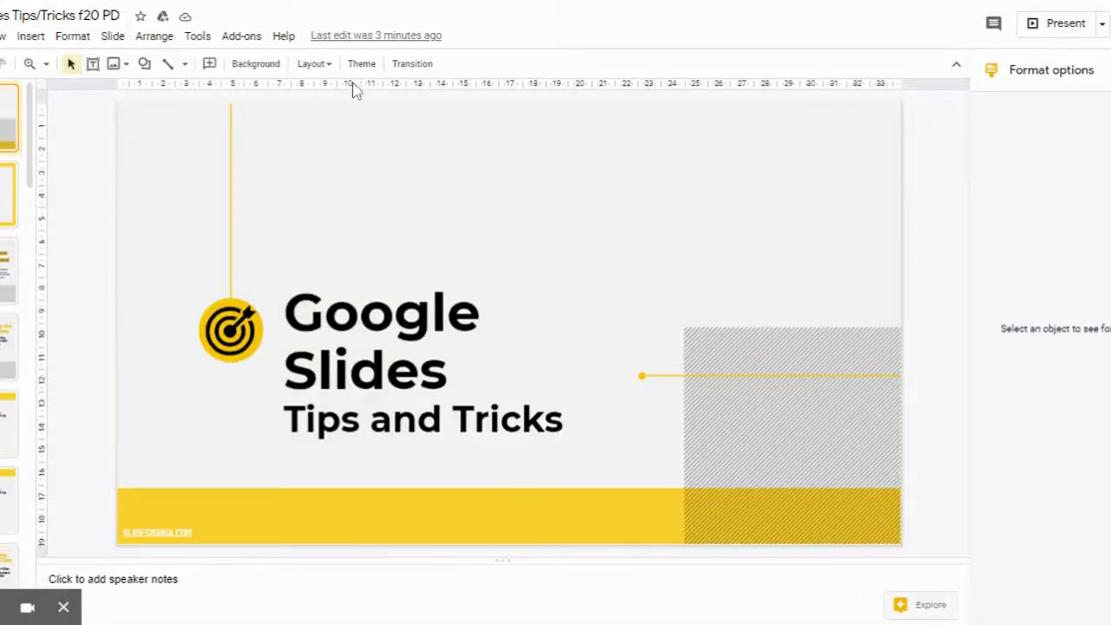
Pick the Rounded rectangle from the Shape tool's Shapes list
click(144, 63)
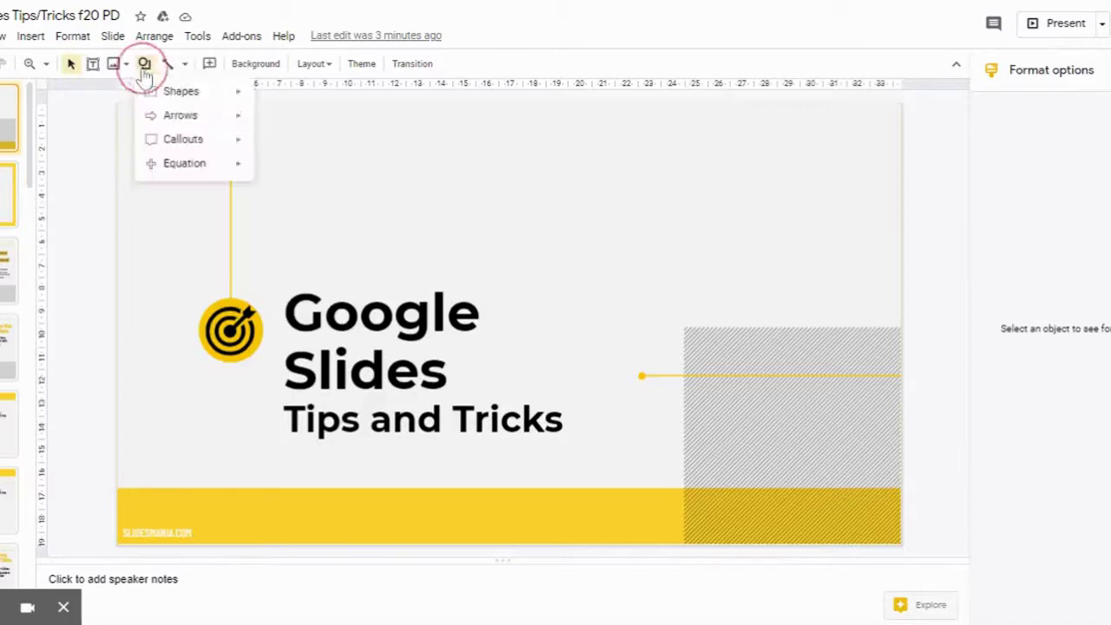
click(161, 92)
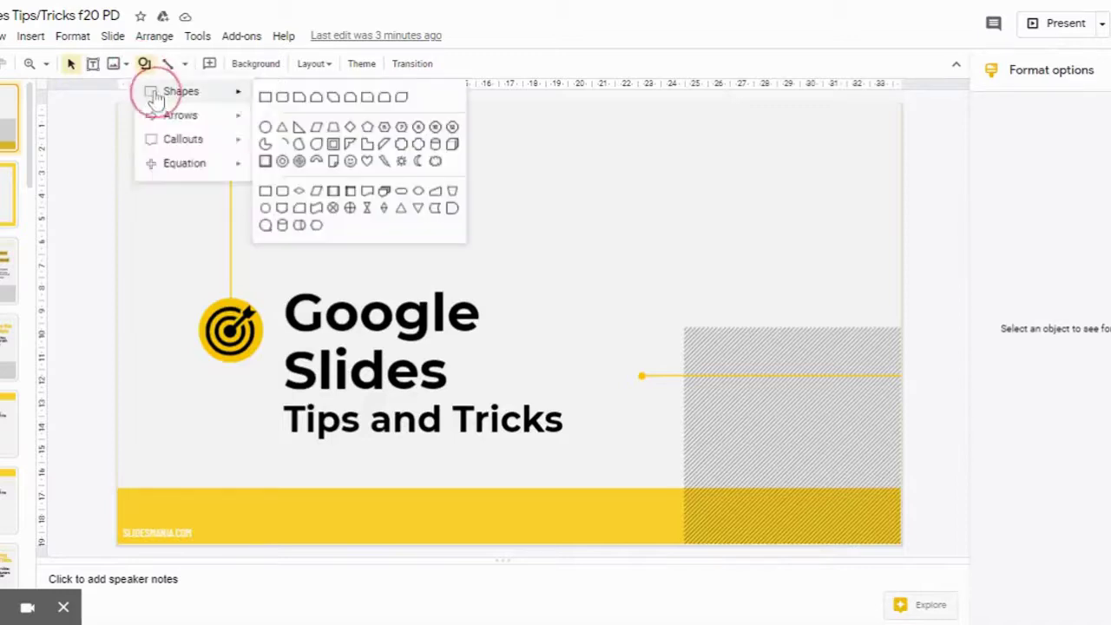
click(385, 99)
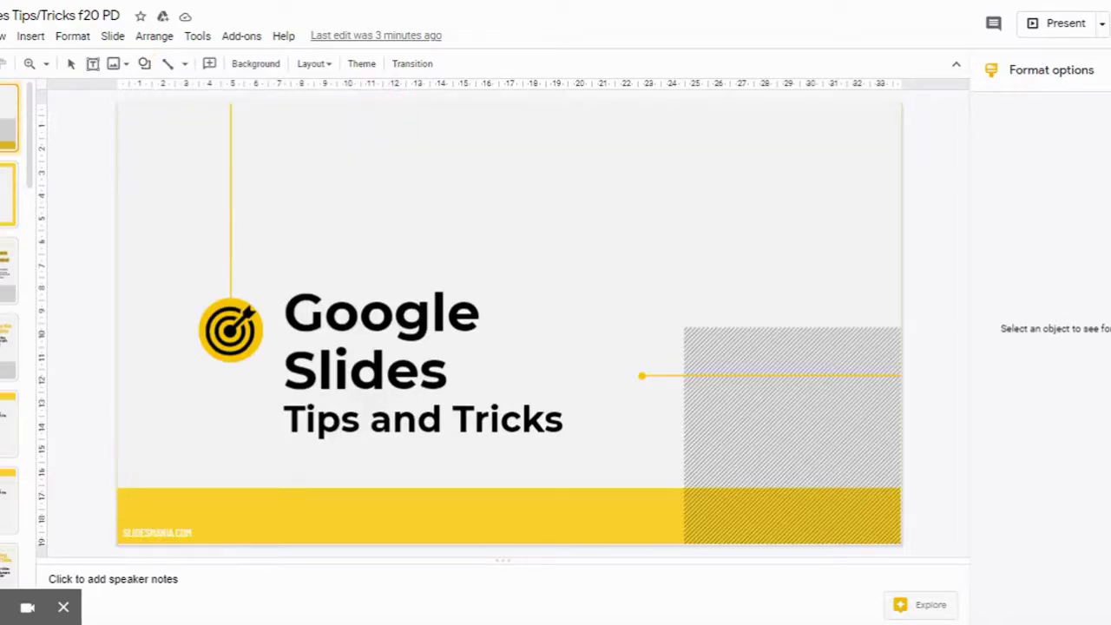
Draw the rounded rectangle, move it to the slide's top-left, and copy it rightward into a row
drag(252, 107, 344, 147)
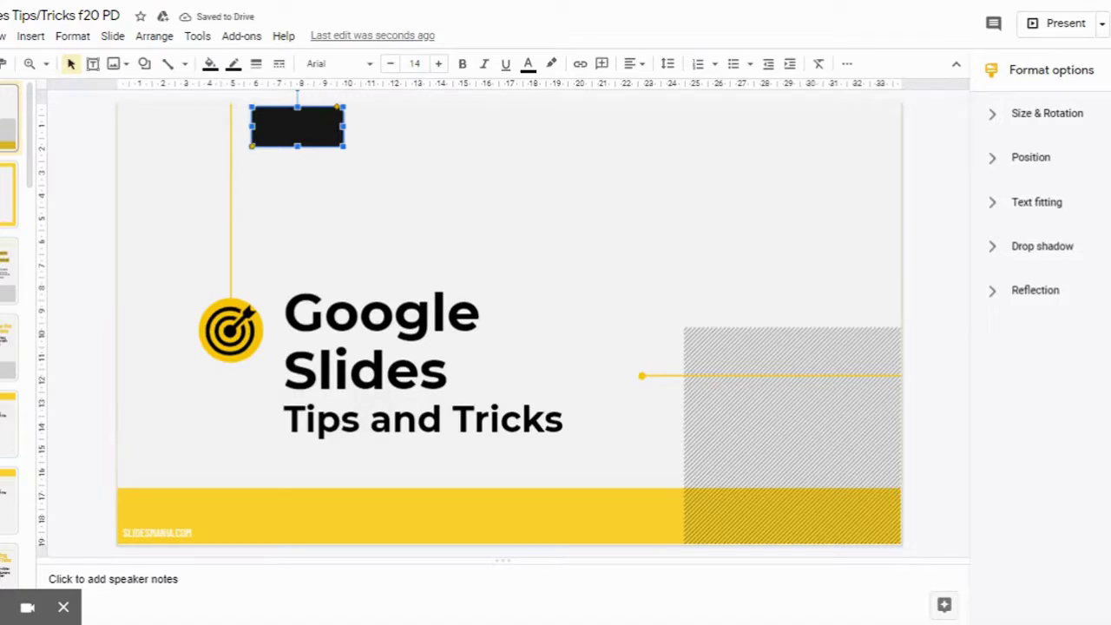
drag(292, 120, 161, 118)
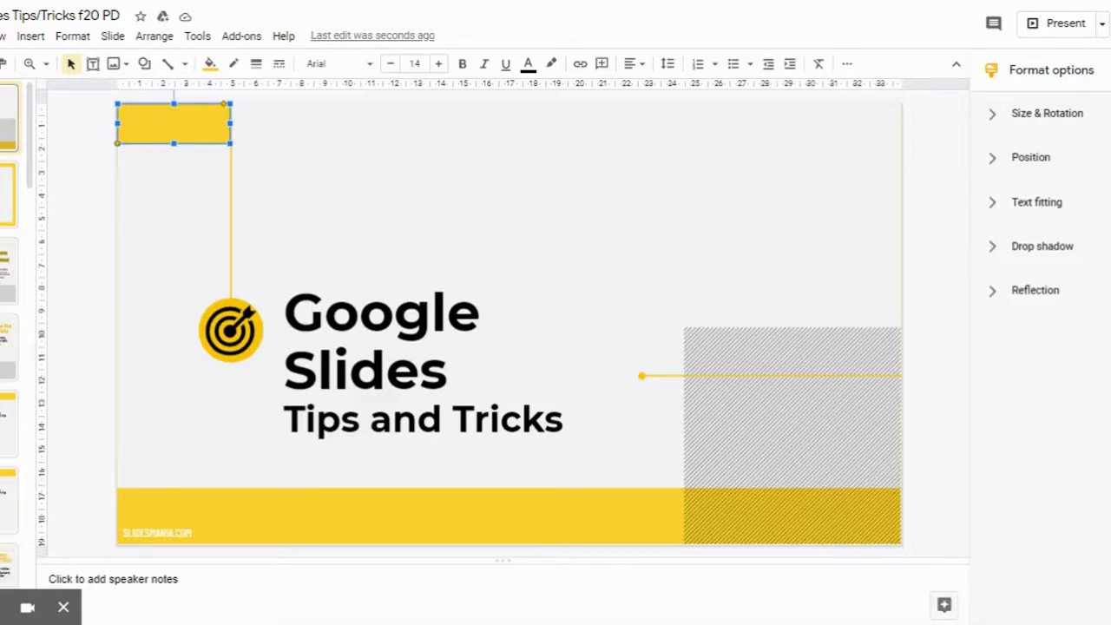
drag(182, 125, 845, 127)
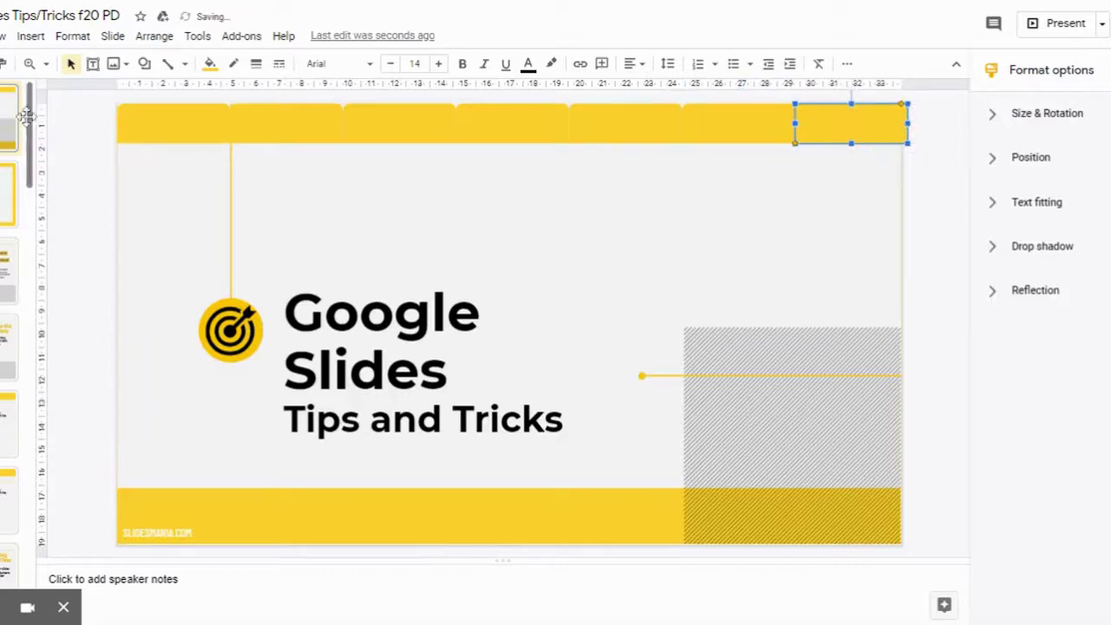
Select the whole row of tabs and narrow it from the right to fit the slide width
click(88, 115)
drag(86, 110, 939, 183)
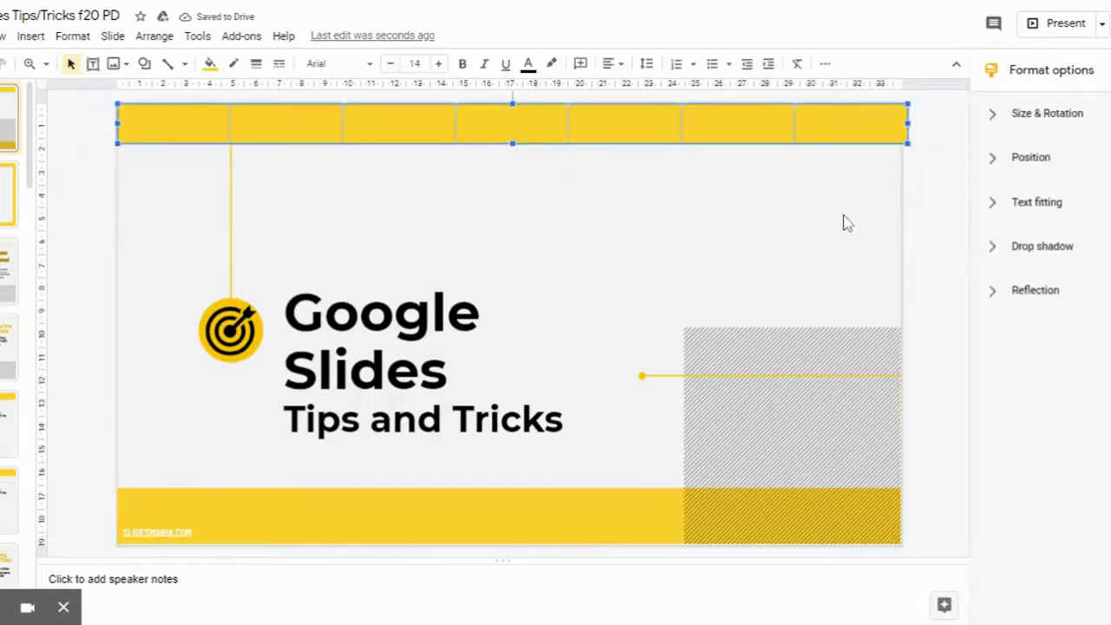
drag(908, 122, 900, 122)
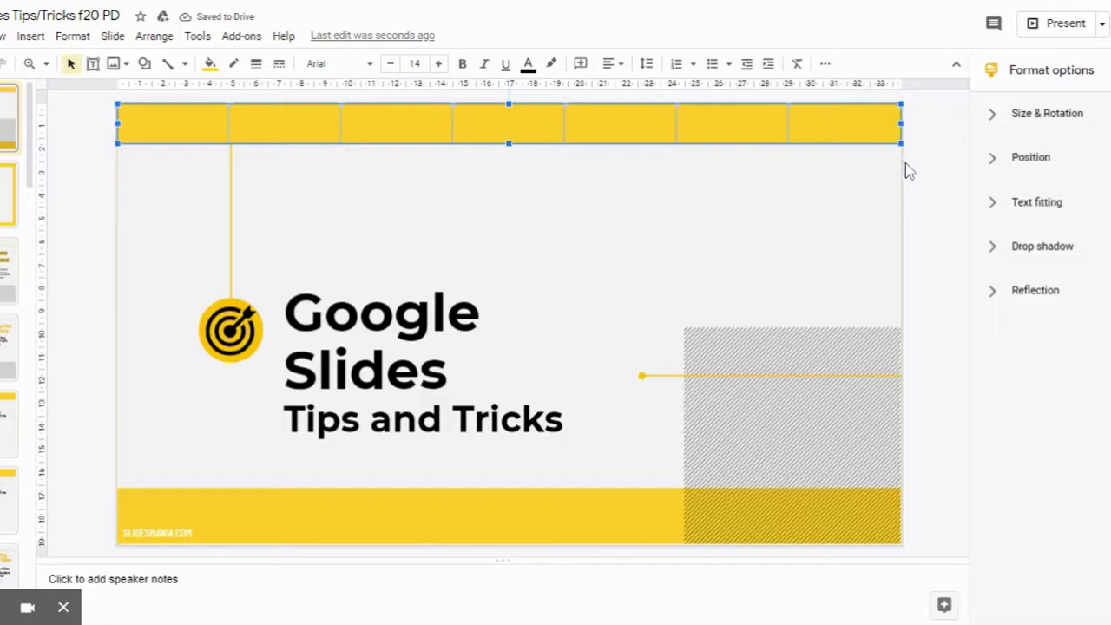
click(84, 155)
click(91, 108)
drag(91, 101, 931, 165)
drag(900, 123, 776, 129)
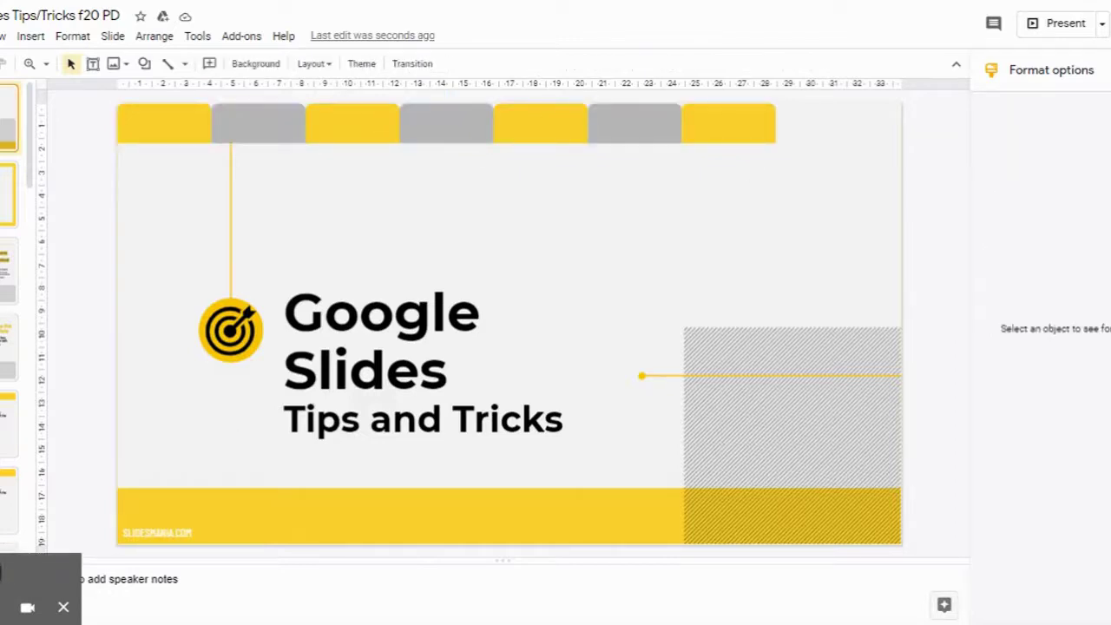
Add a 'Free Templates' text box on the first tab and shift a copy of the label rightward
click(93, 66)
mouse_move(126, 116)
mouse_down()
mouse_move(161, 136)
mouse_move(206, 137)
mouse_up()
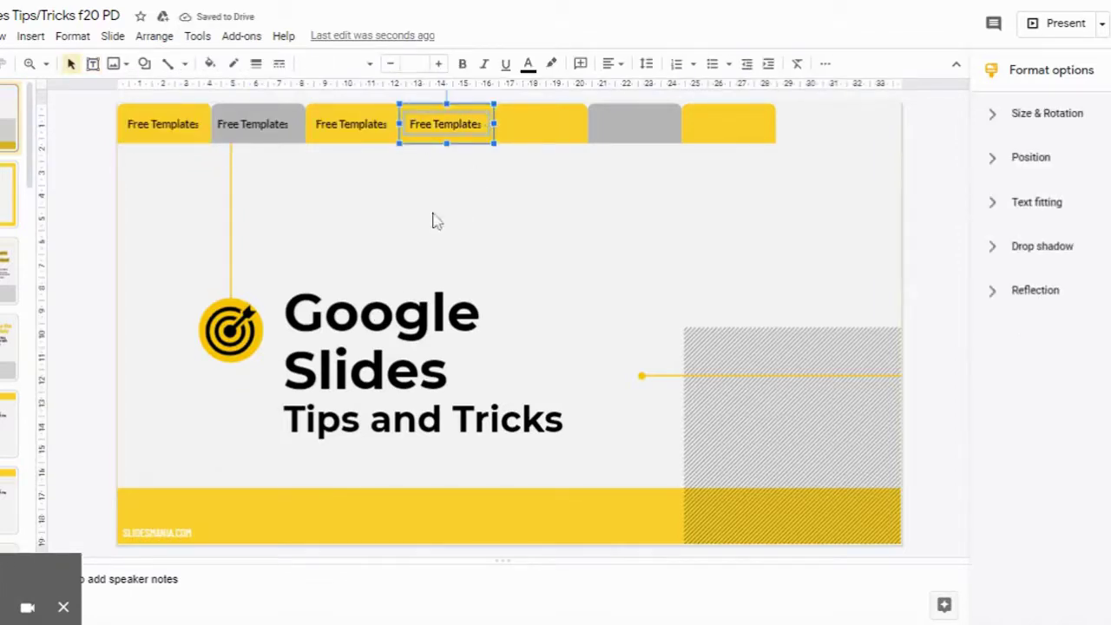
click(461, 201)
click(439, 124)
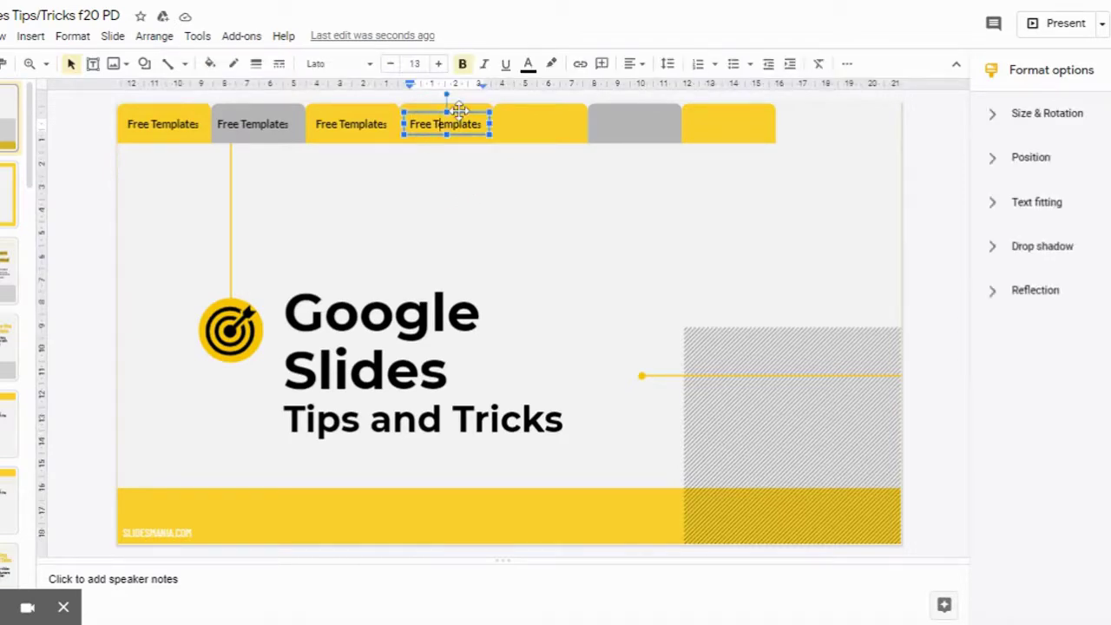
drag(459, 110, 735, 115)
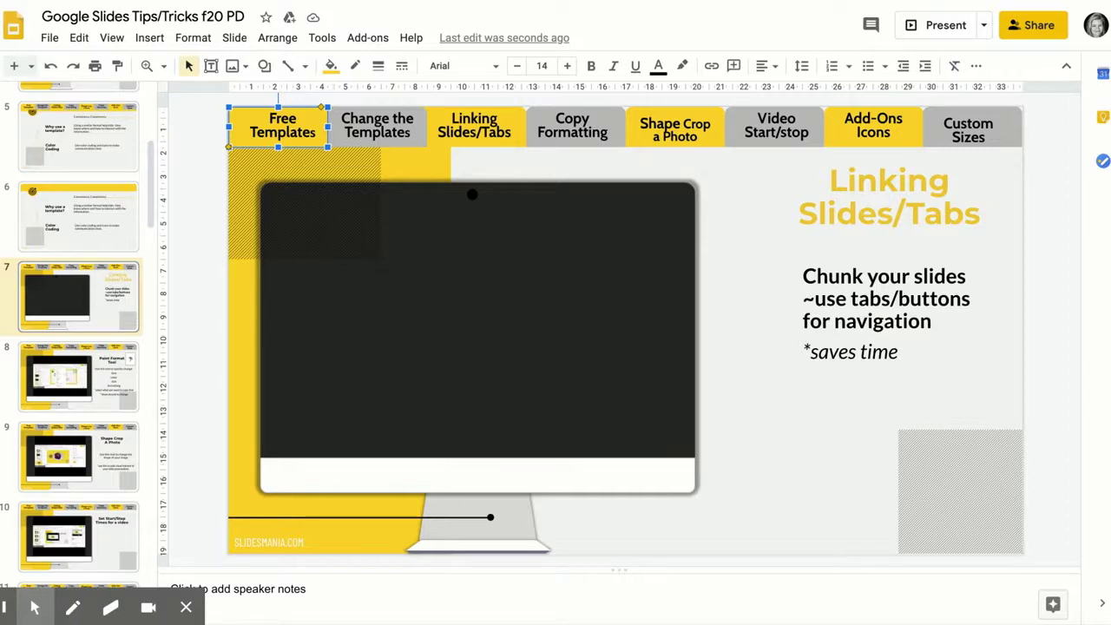
Link the Free Templates tab to 'Slide 3: SlidesMania' through Insert > Link
click(142, 42)
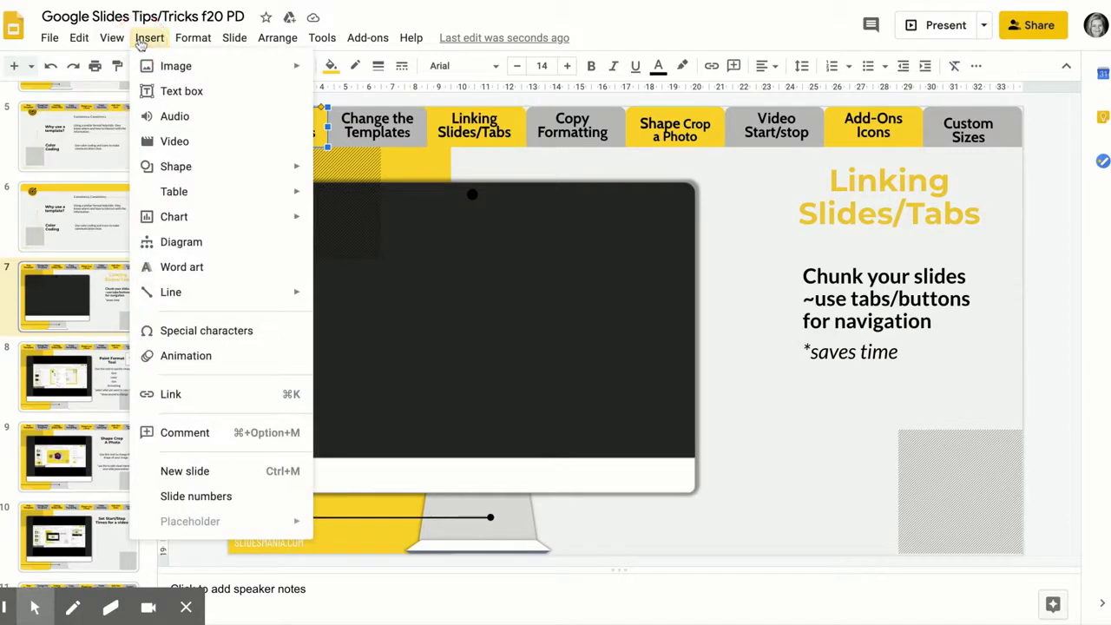
click(286, 395)
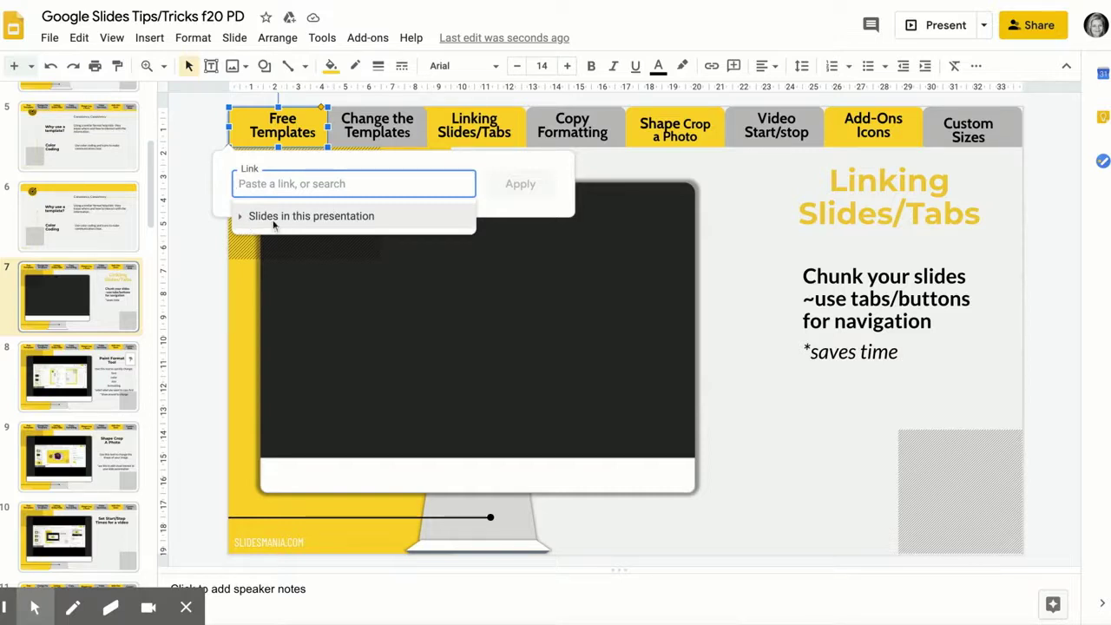
click(241, 219)
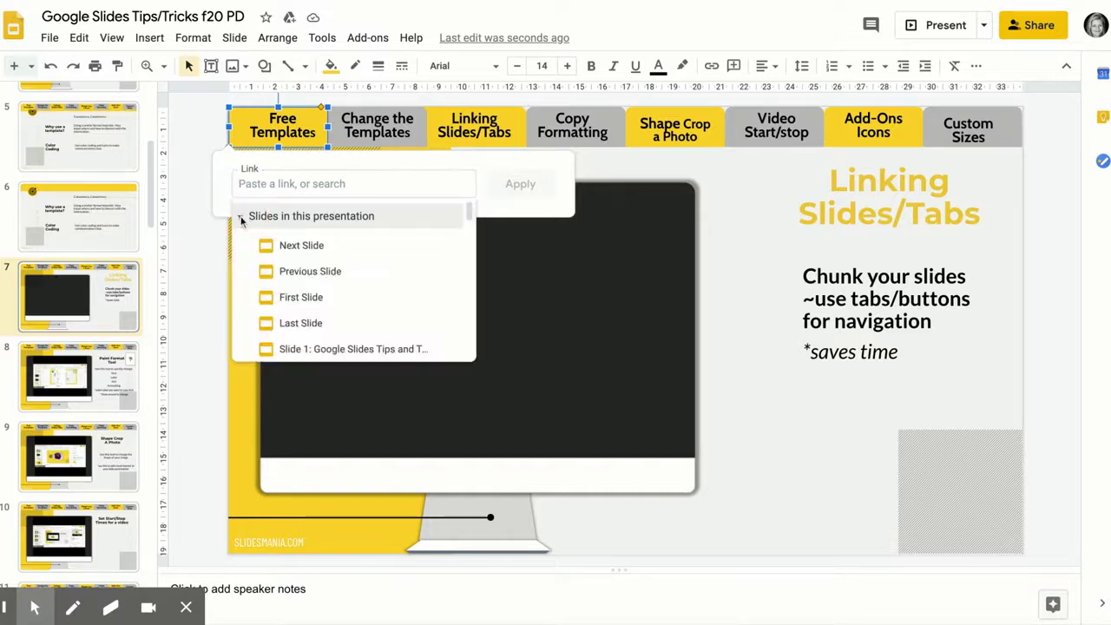
click(468, 215)
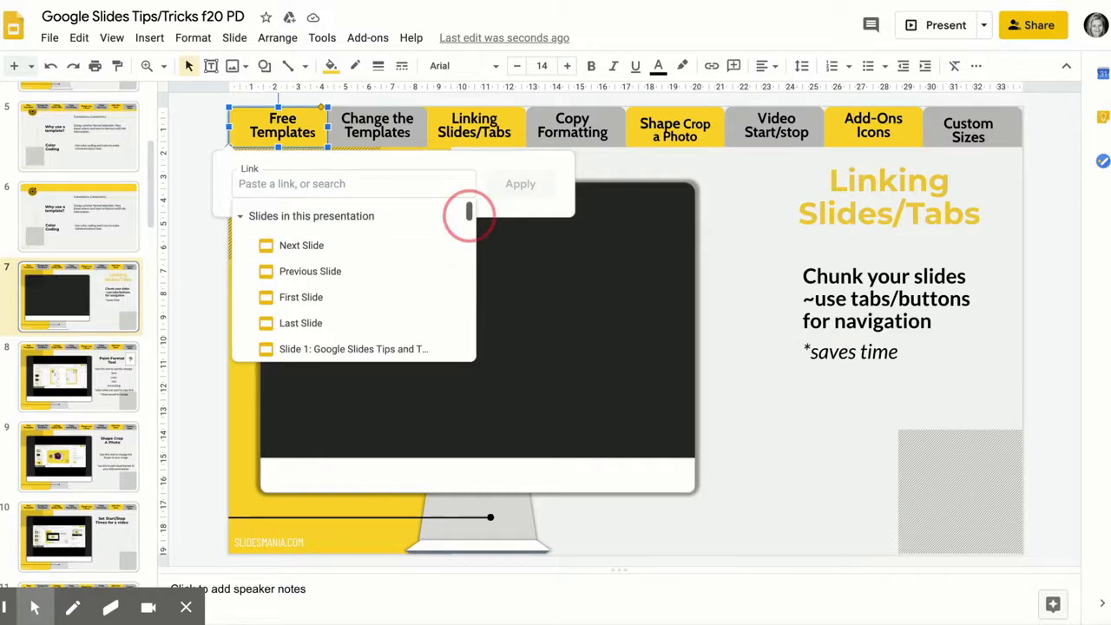
drag(469, 212, 469, 217)
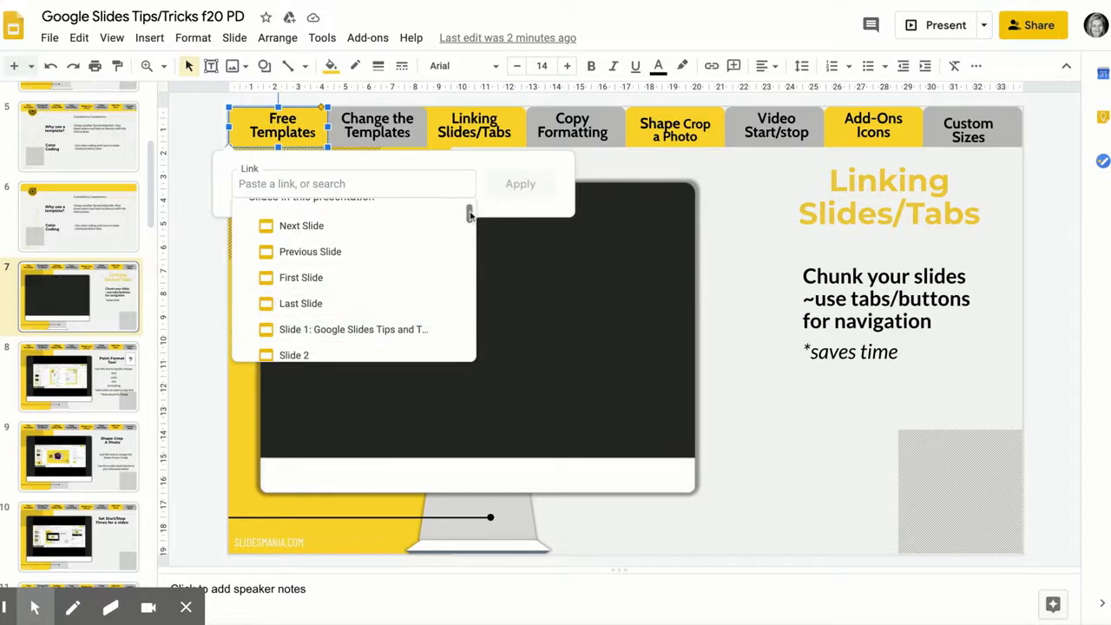
drag(468, 212, 471, 217)
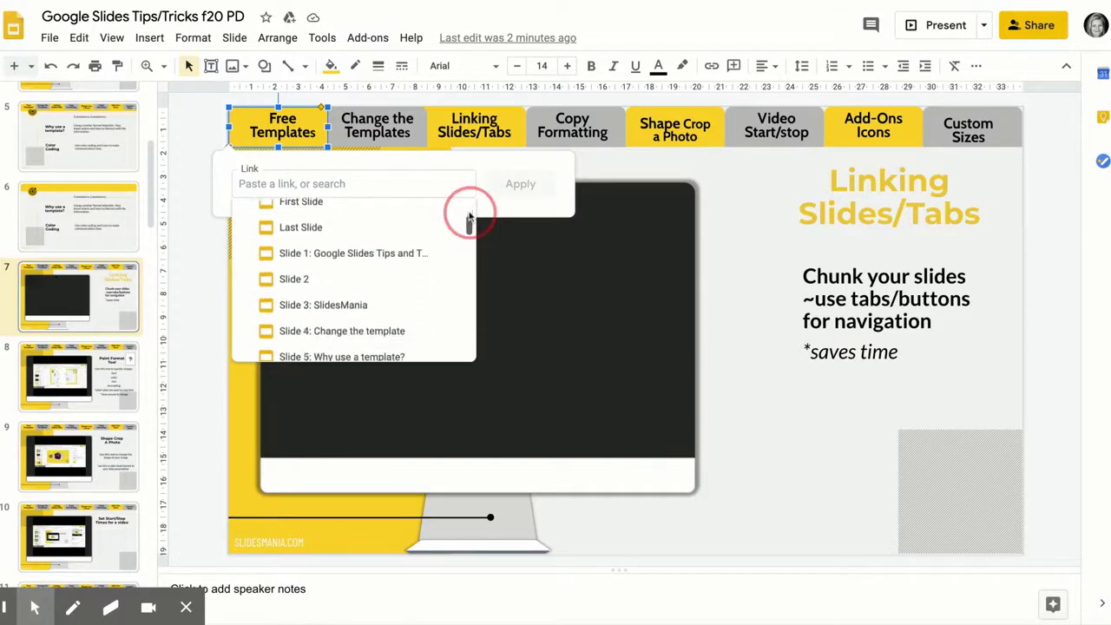
click(359, 307)
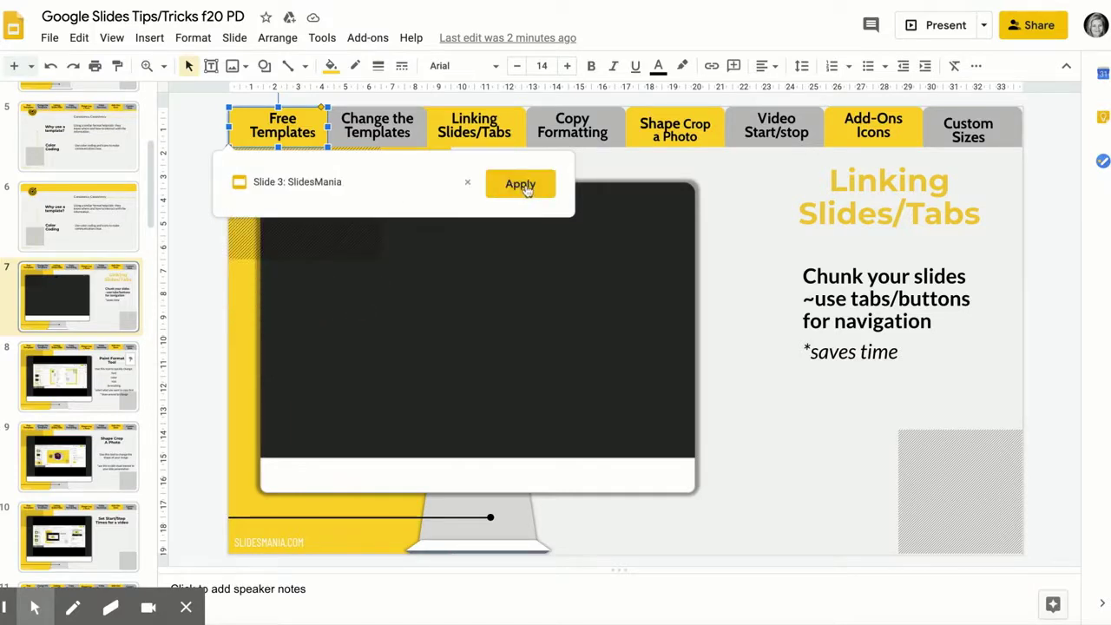
click(521, 185)
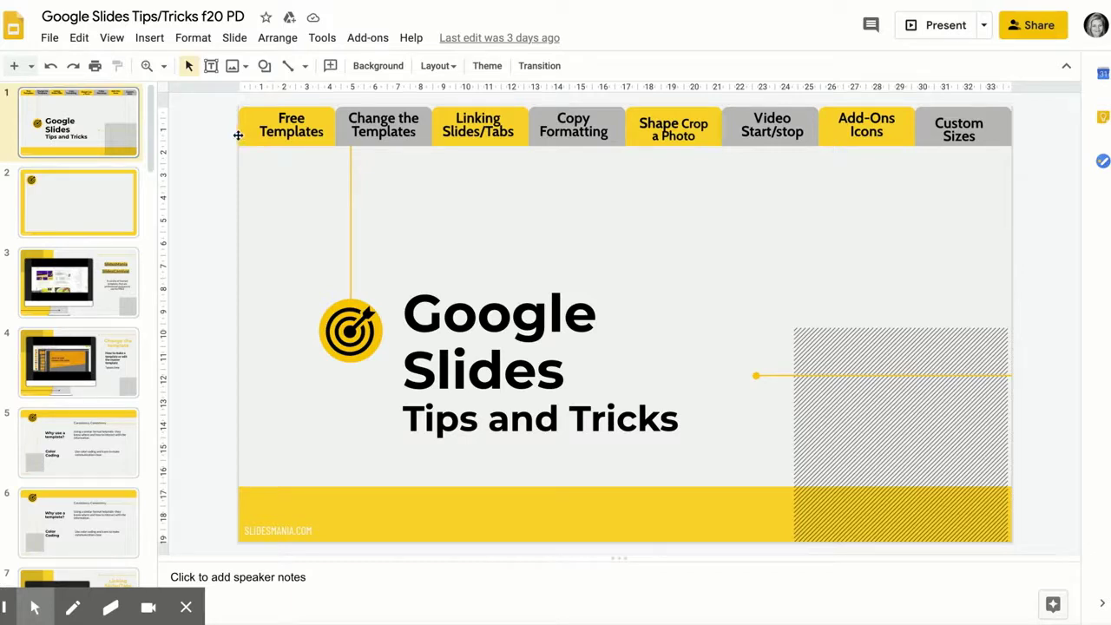
Check the Free Templates tab's link, then select the entire row of tabs
click(238, 136)
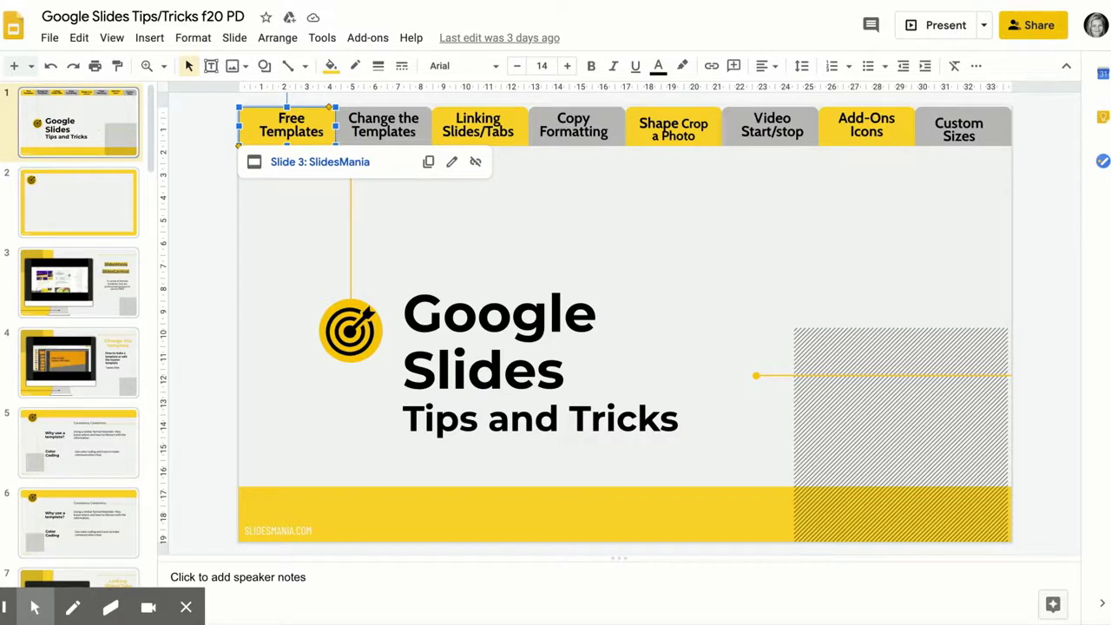
click(218, 116)
drag(273, 134, 1035, 148)
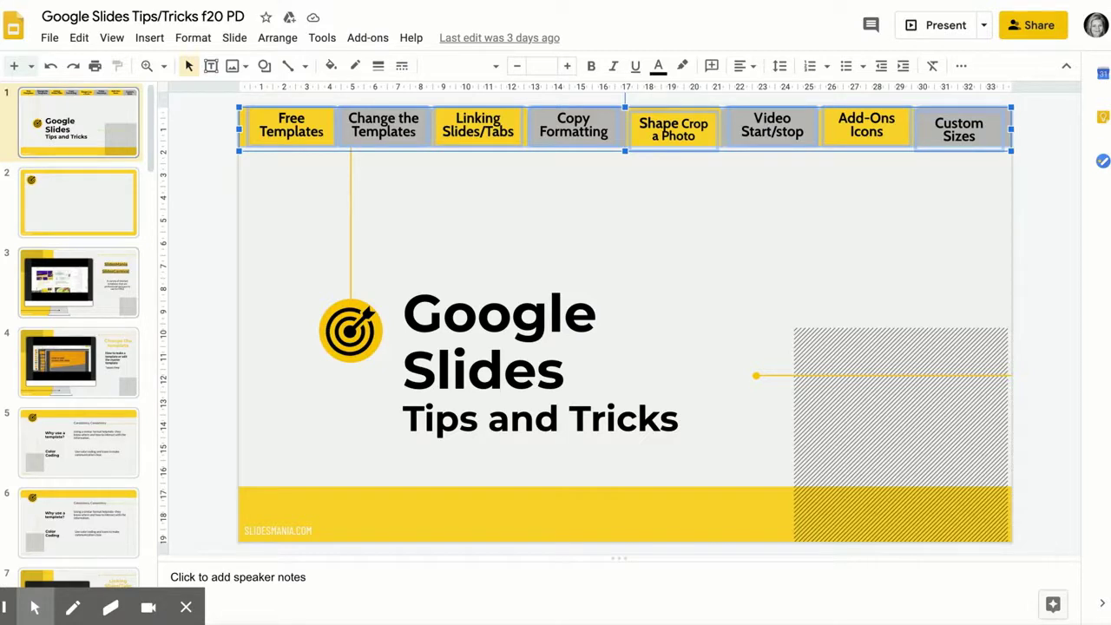
Paste the row of tabs onto slide 3
click(130, 297)
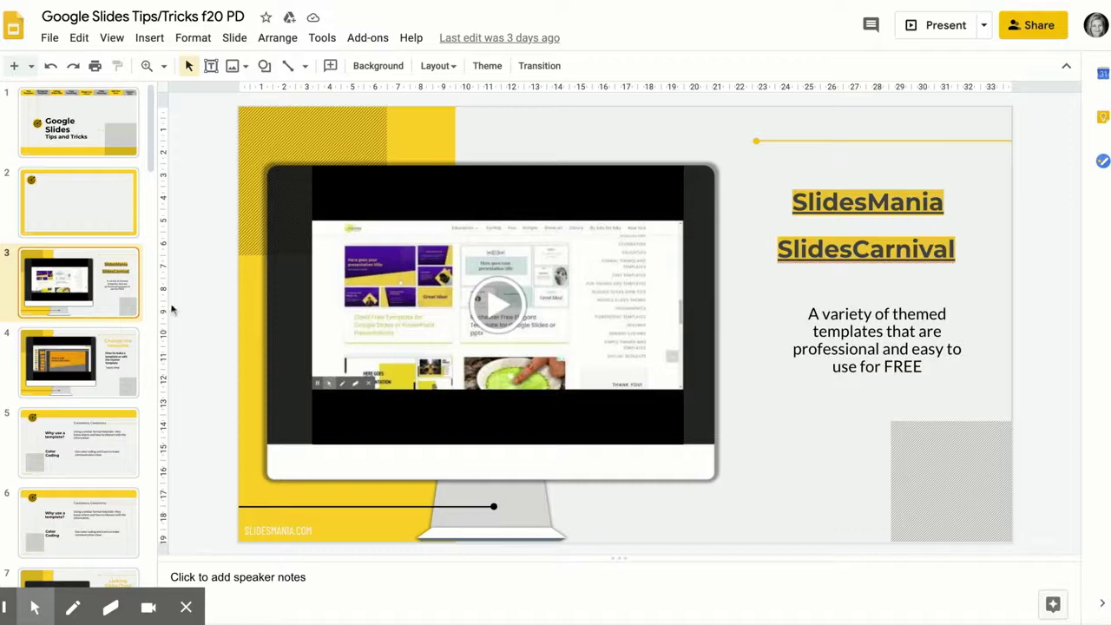
key(Up)
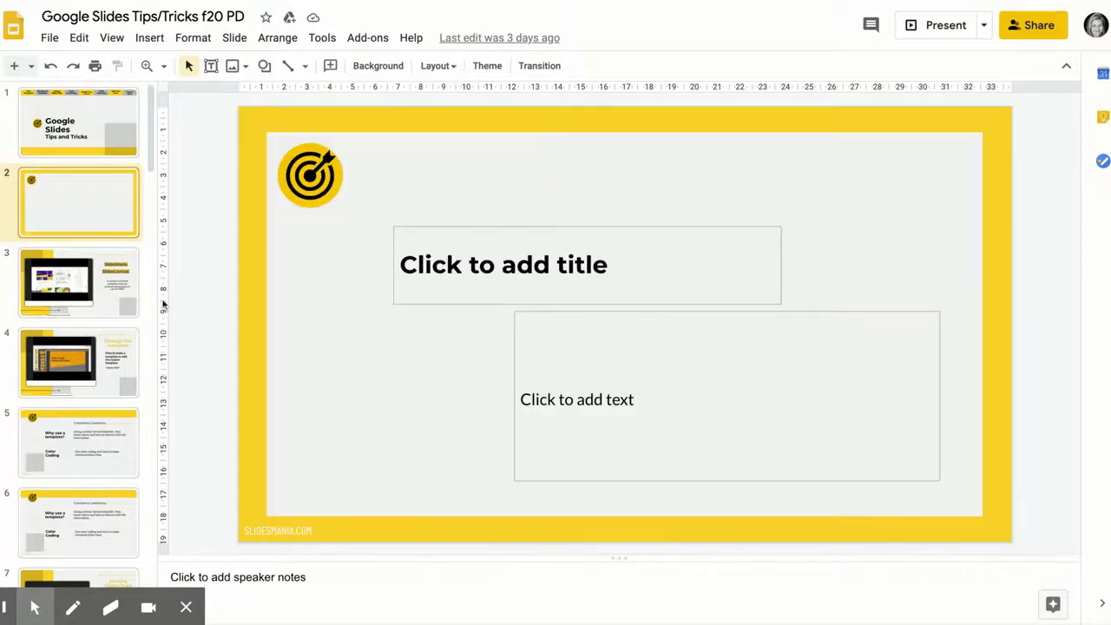
click(33, 306)
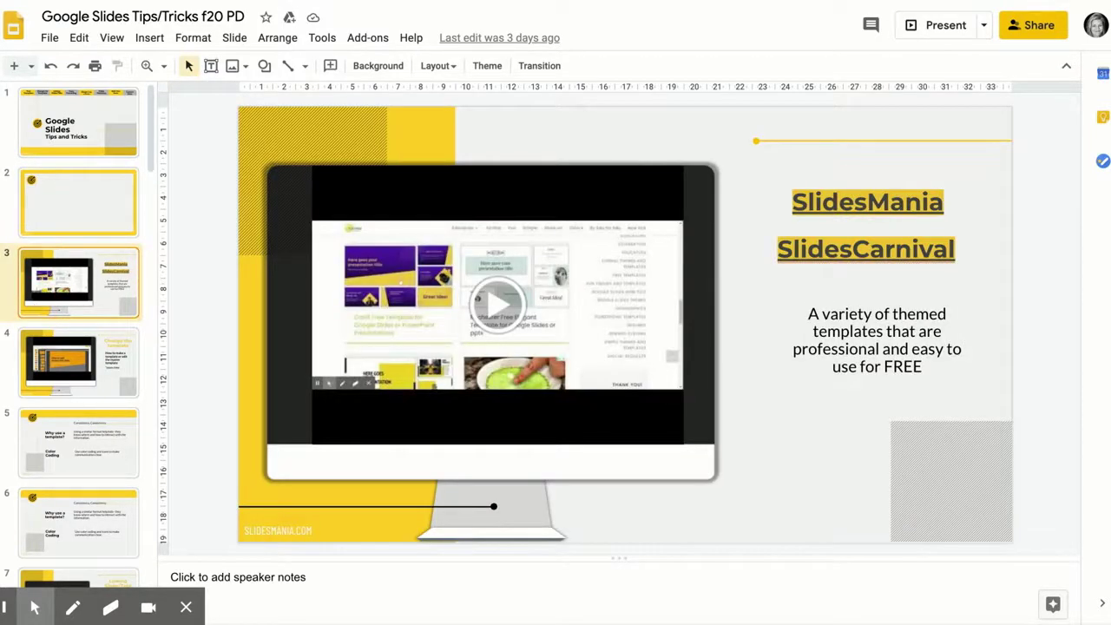
key(ctrl+v)
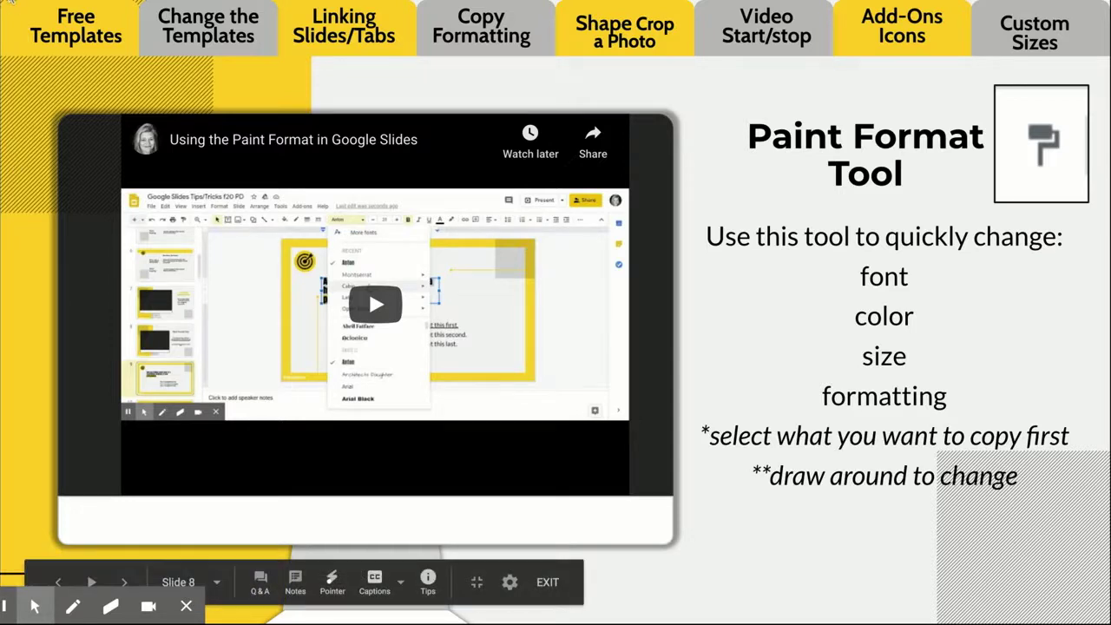
While presenting, test the Free Templates, Shape Crop a Photo and Add-Ons Icons tab links
click(95, 48)
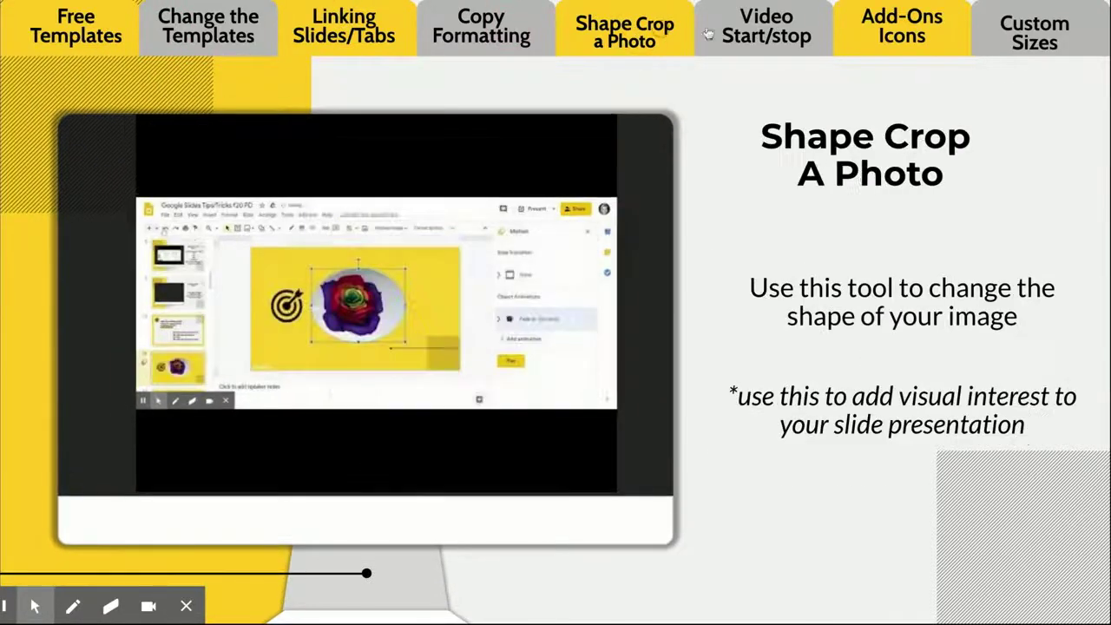
click(737, 35)
click(897, 39)
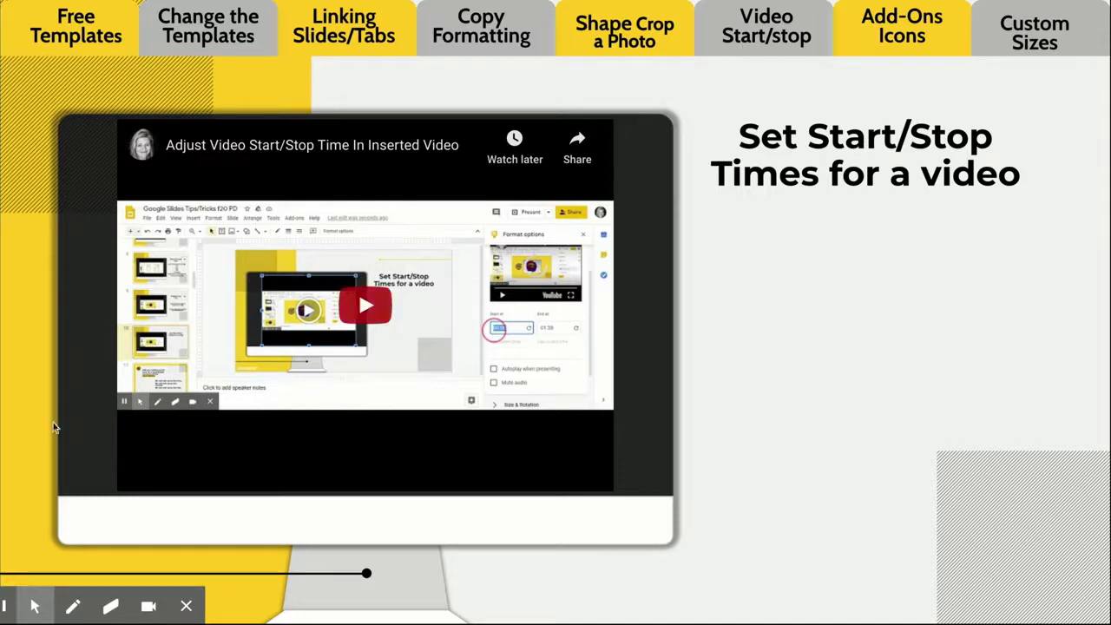
mouse_move(5, 568)
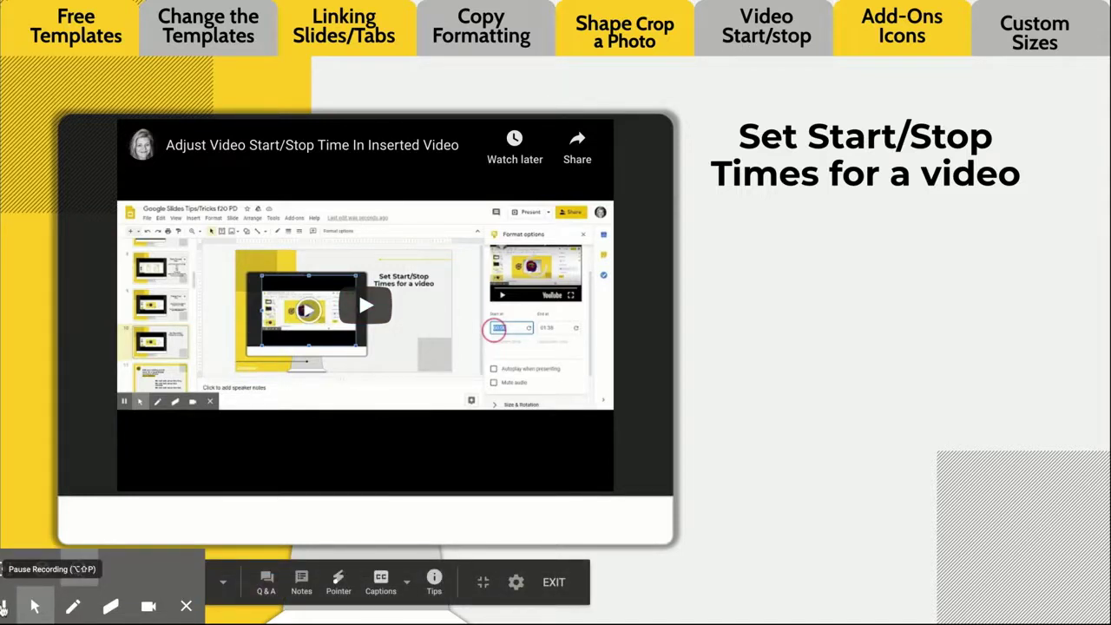